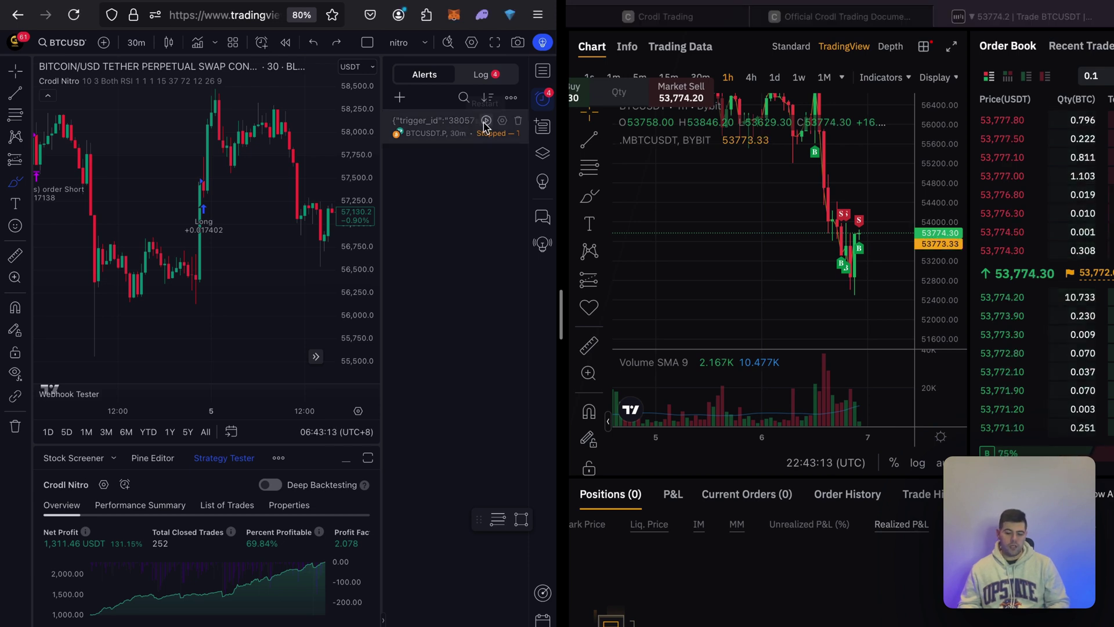
Restart the stopped BTCUSDT.P alert in TradingView's Alerts panel
left_click(485, 122)
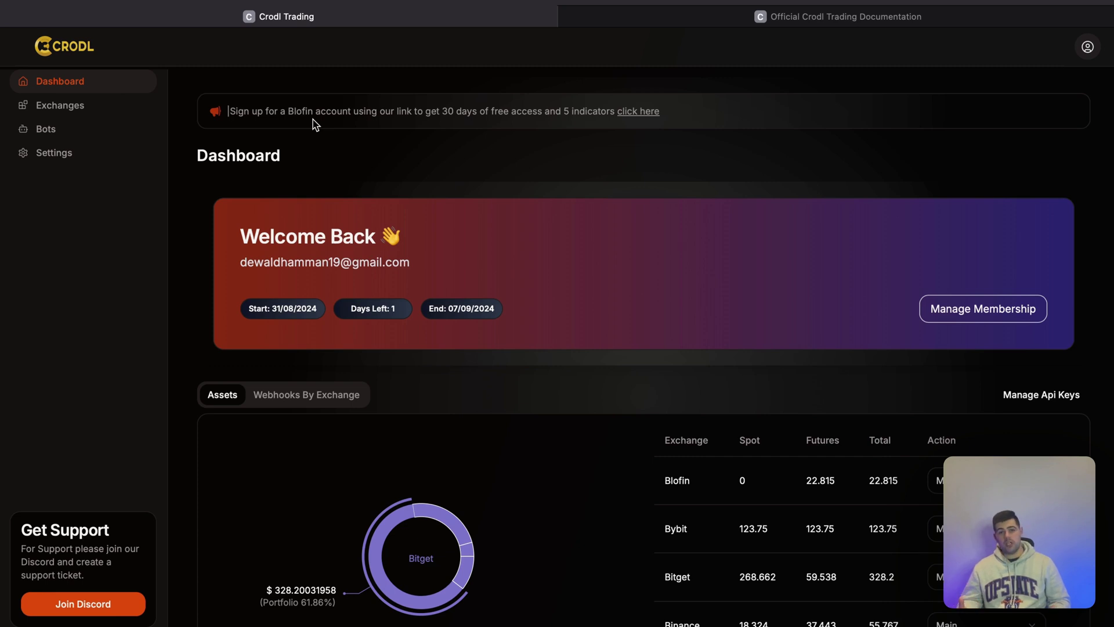
Look over the dashboard balances, then go to the Exchanges page listing Blofin, Bybit, Bitget and Binance
scroll(363, 224, "down", 2)
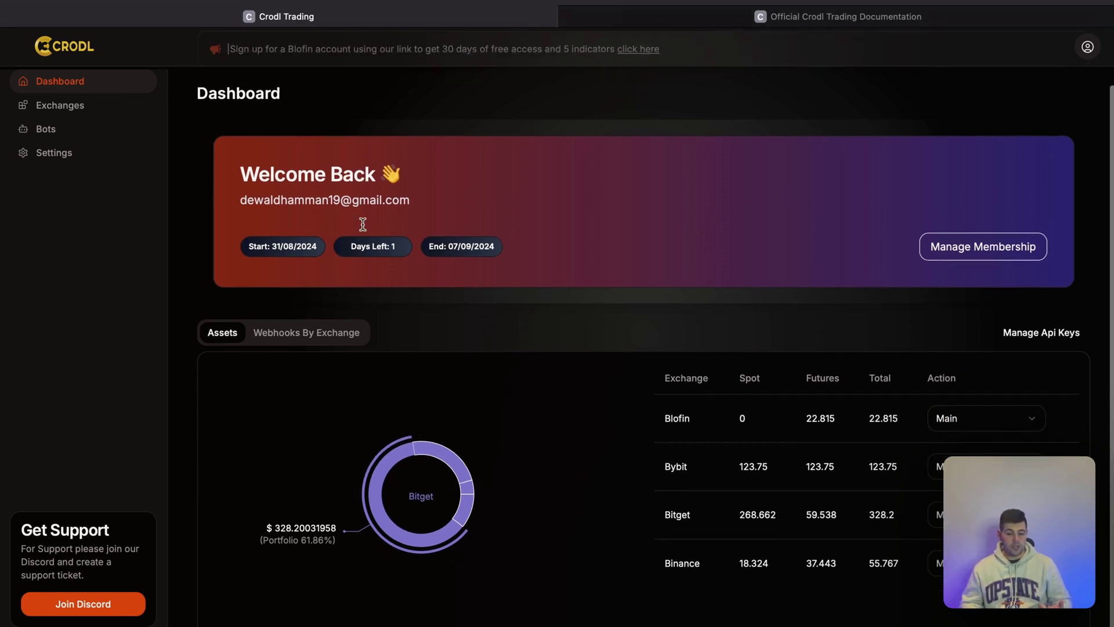
scroll(364, 224, "up", 2)
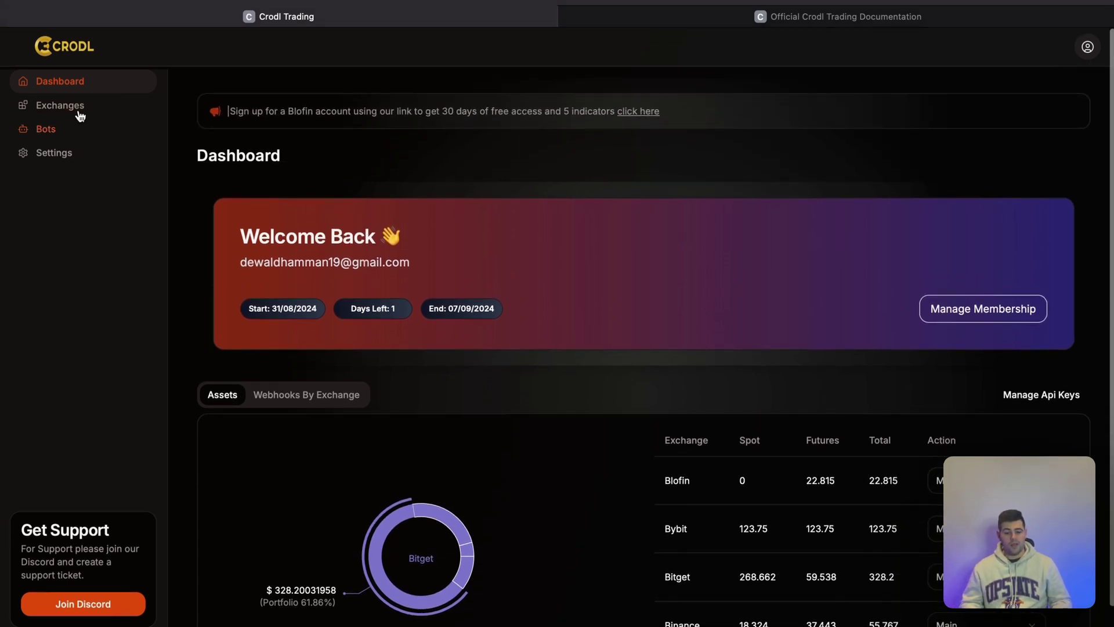
left_click(76, 112)
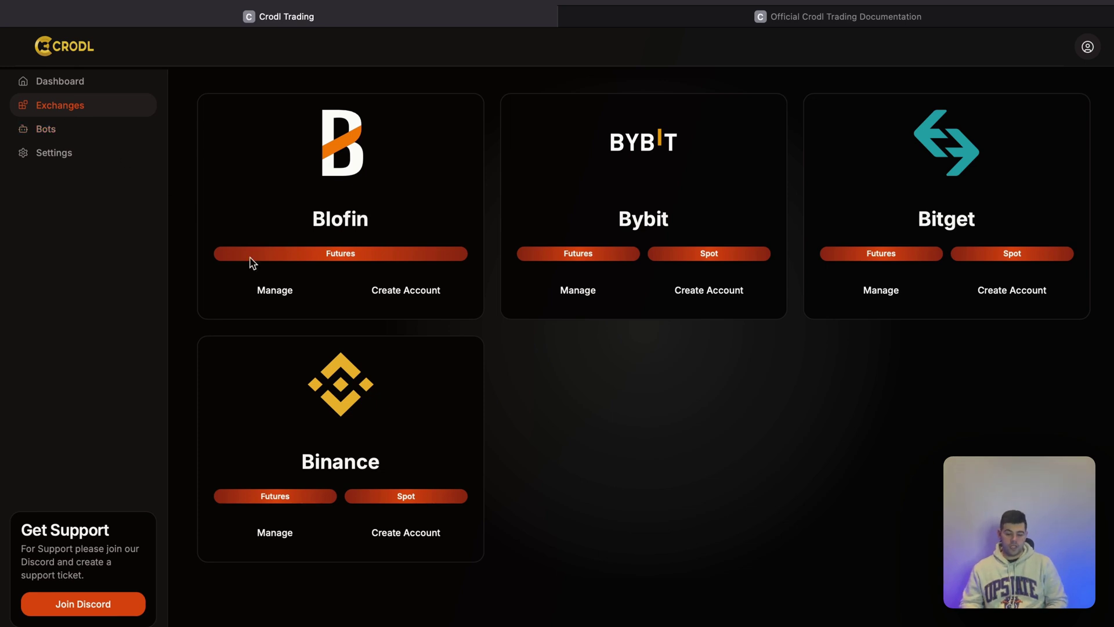
View Blofin's API Management, then go to the Bots page showing the Crodl Nitro bot
left_click(270, 290)
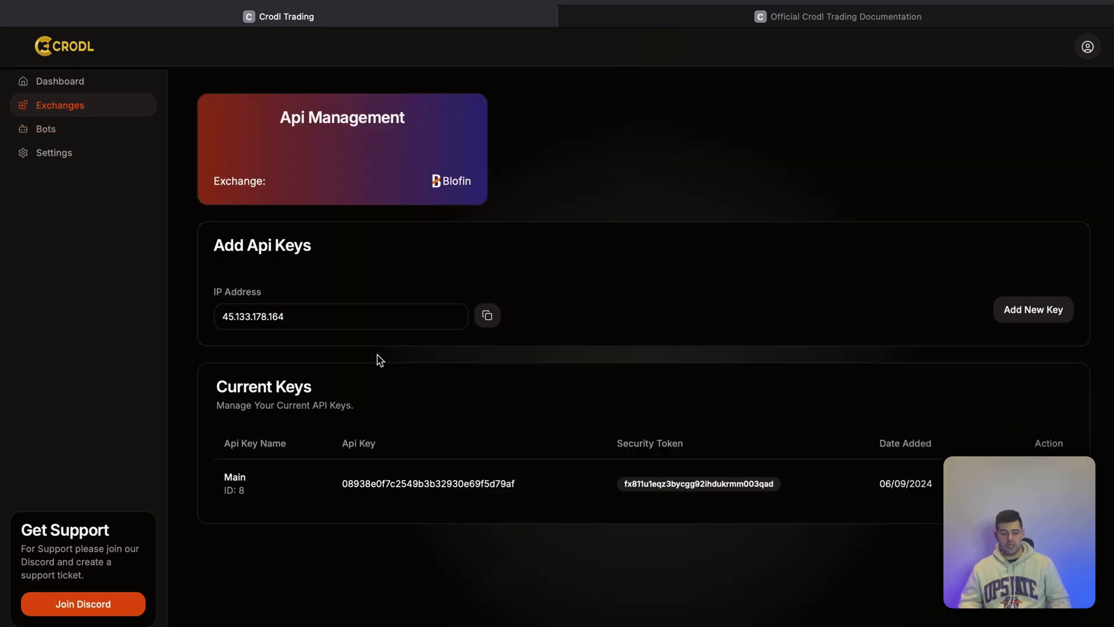
left_click(56, 130)
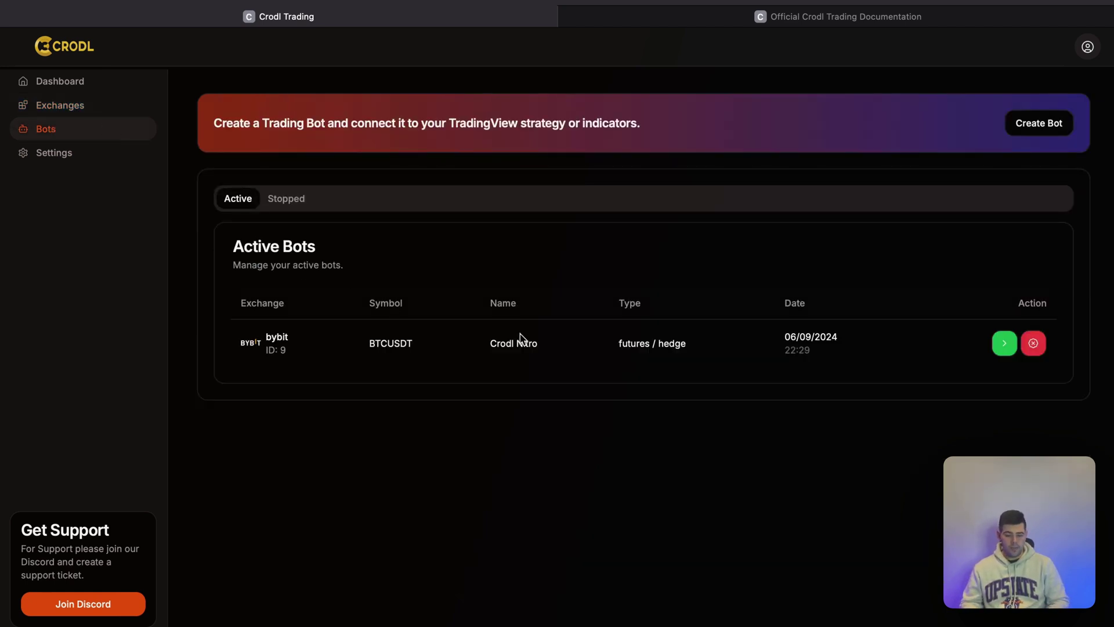
Open the Crodl Nitro bot's detail page and look over it
left_click(1005, 344)
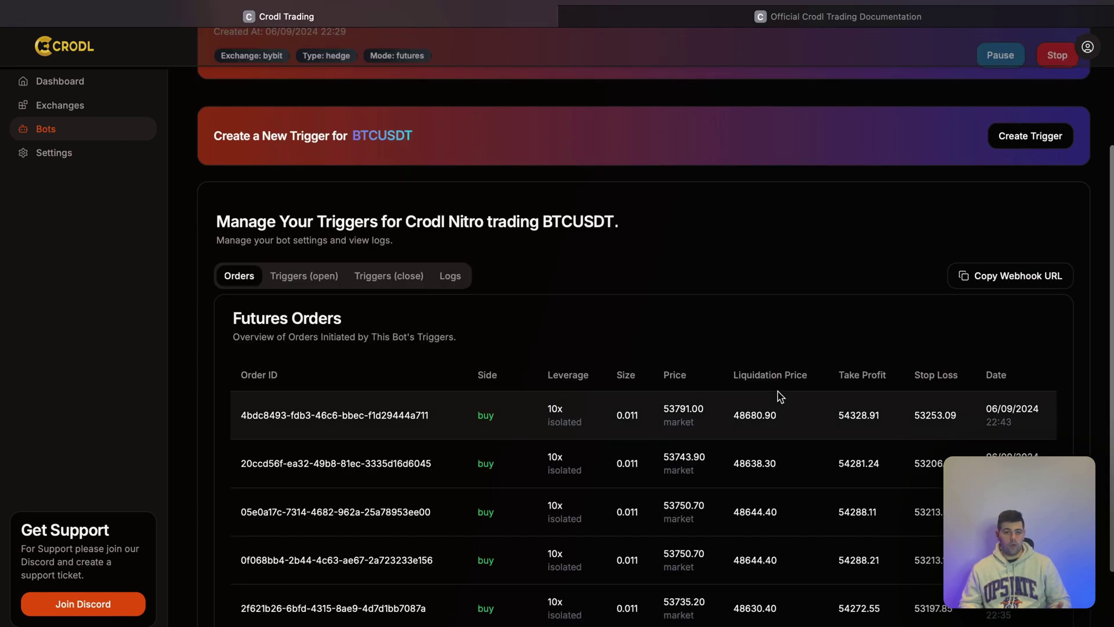
scroll(775, 398, "down", 3)
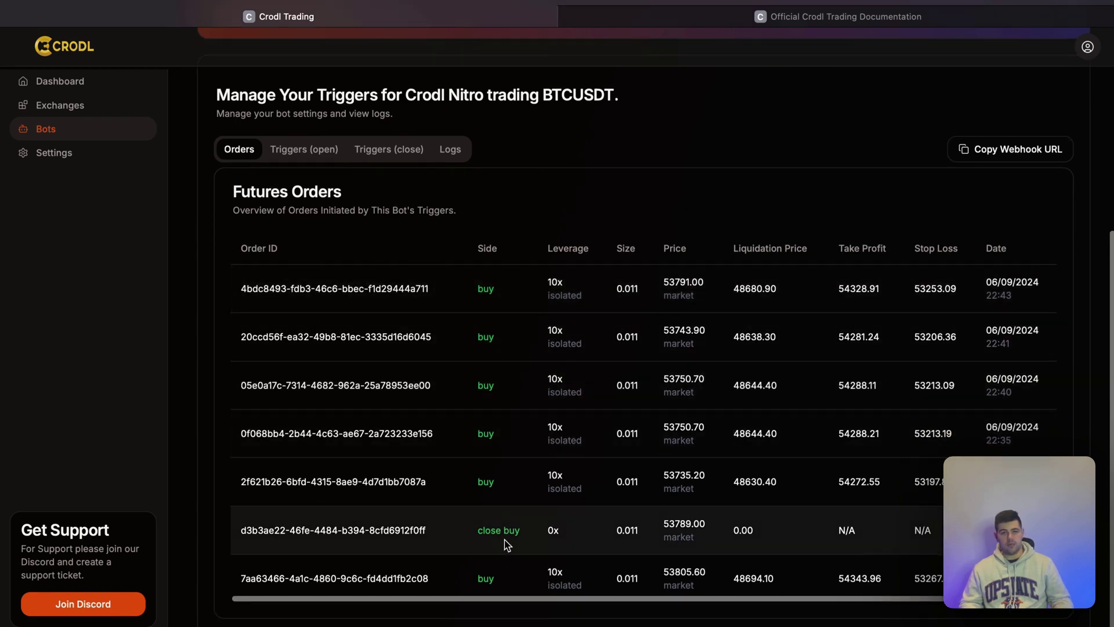
scroll(524, 463, "up", 1)
scroll(525, 463, "up", 2)
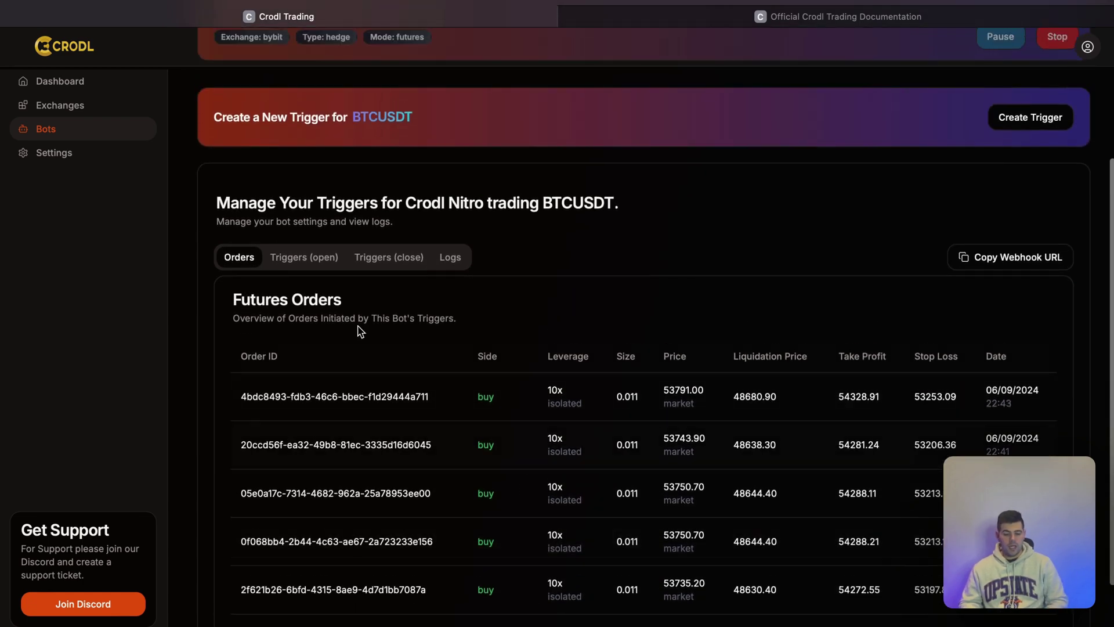
Review the bot's opening triggers, closing triggers and its log of received triggers
left_click(308, 258)
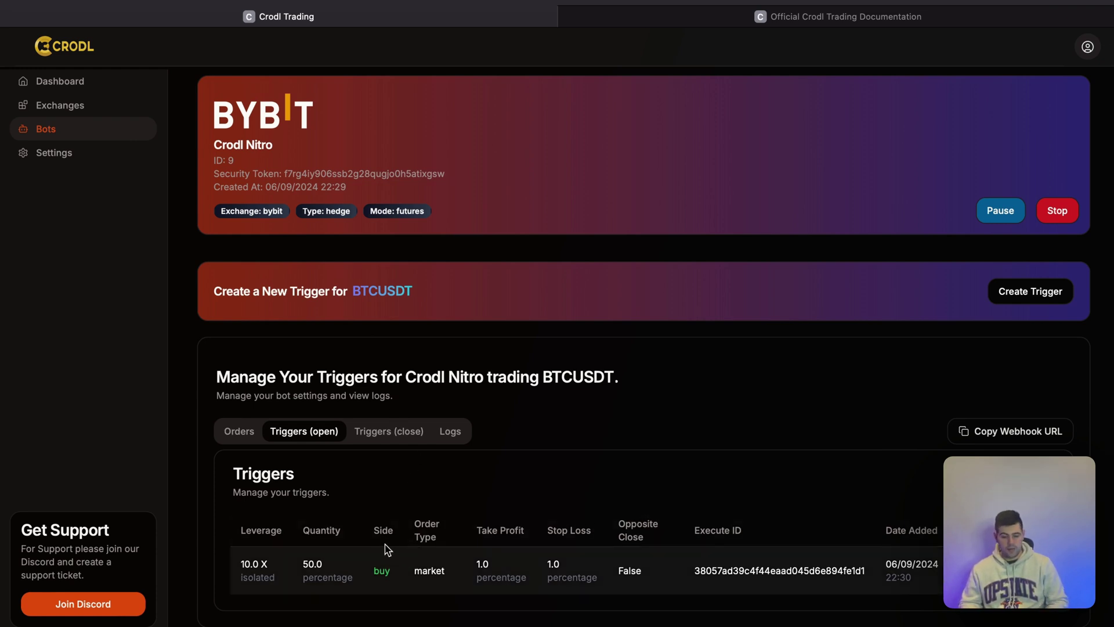
left_click(395, 438)
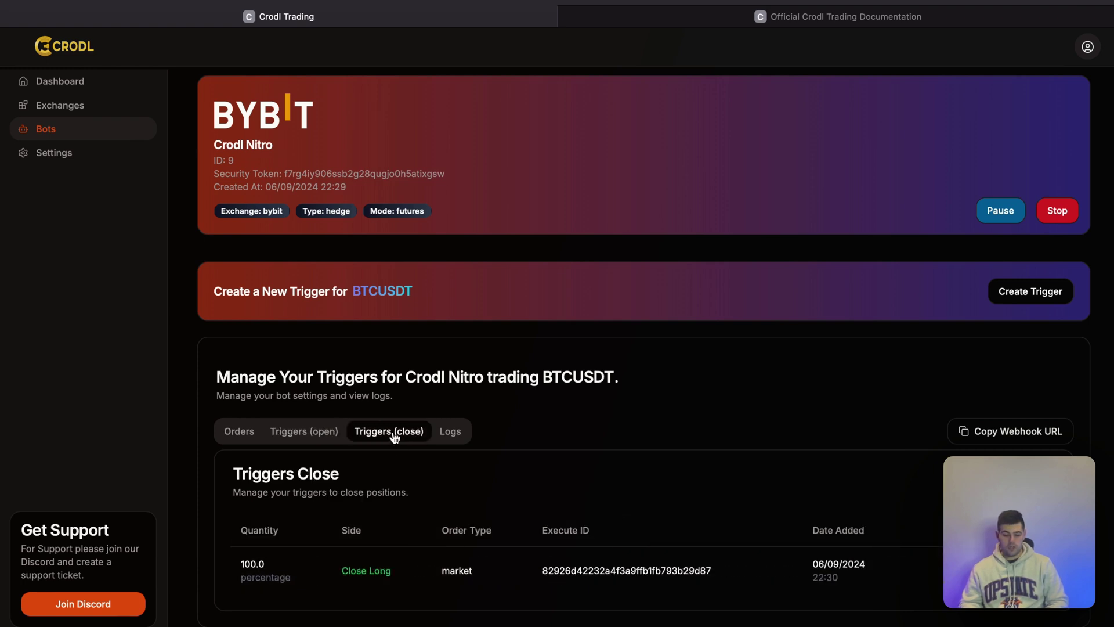
left_click(451, 438)
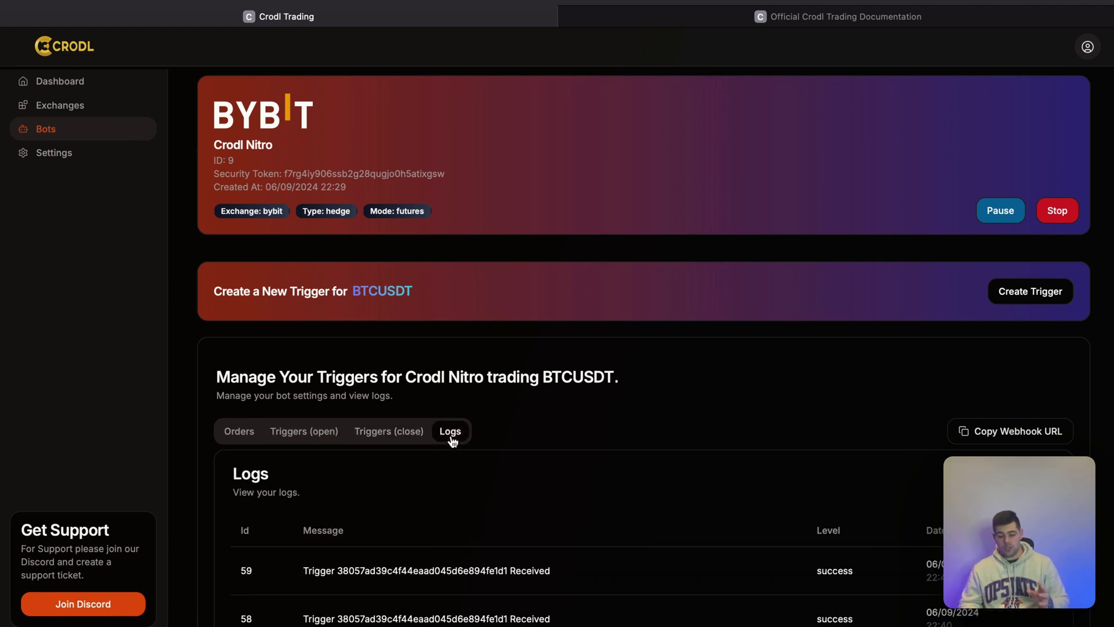
scroll(453, 505, "down", 5)
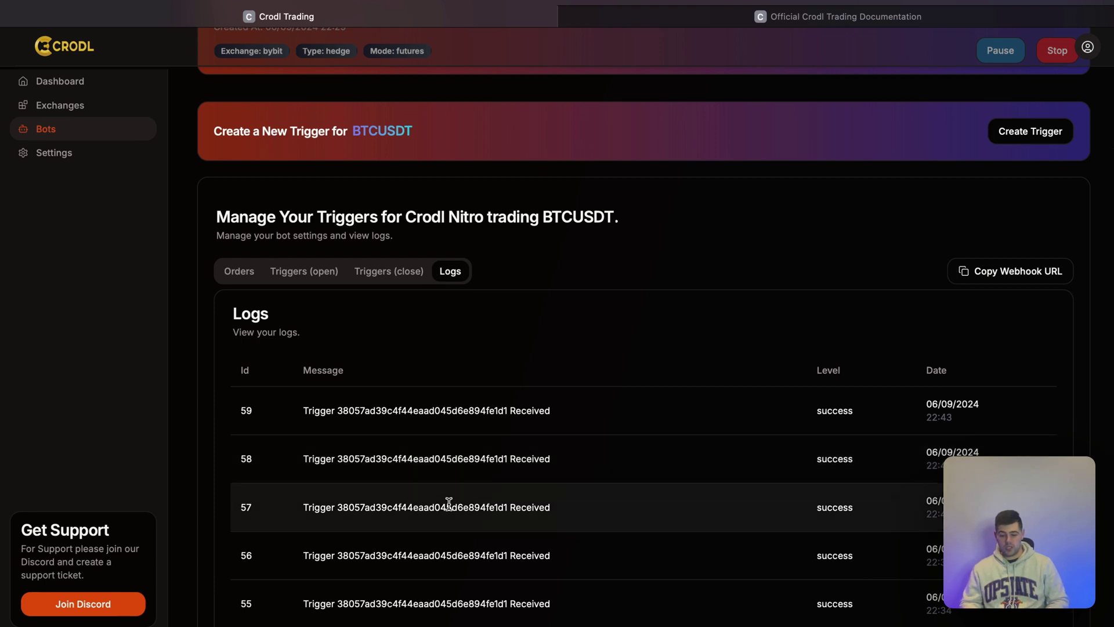
scroll(516, 525, "down", 2)
scroll(522, 517, "up", 4)
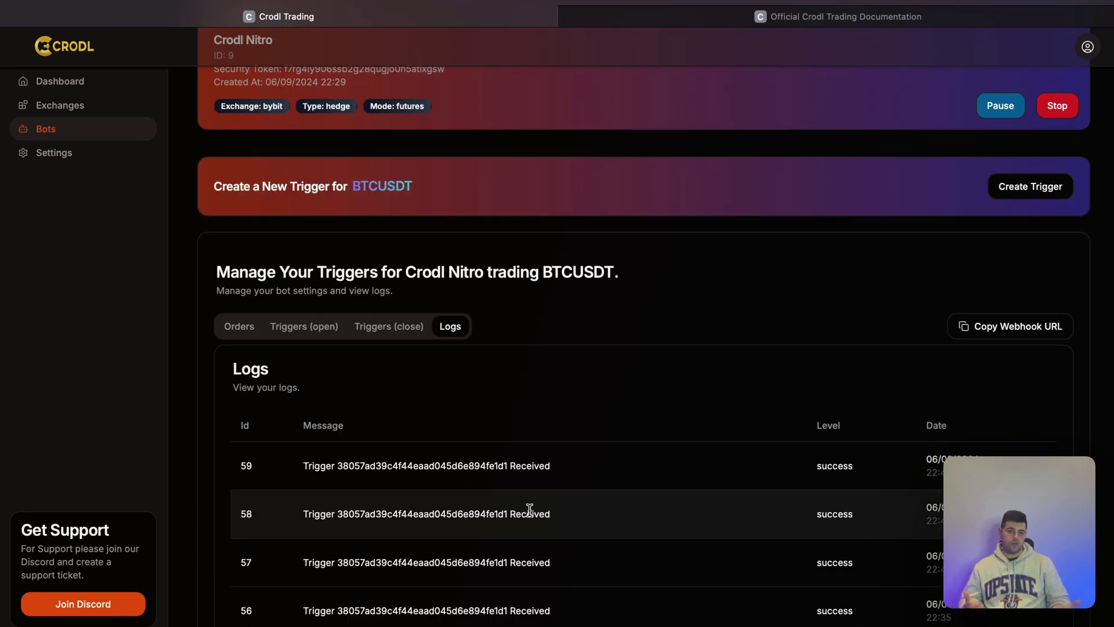
scroll(569, 502, "up", 2)
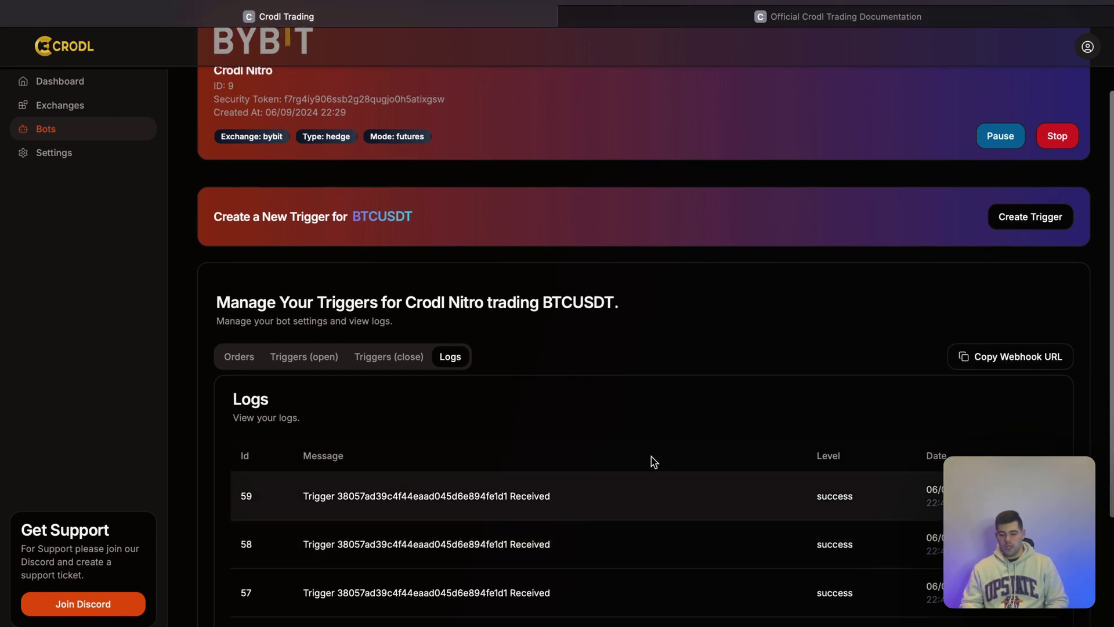
Start a new BTCUSDT trigger and review its Open and Close parameters without saving
left_click(1004, 235)
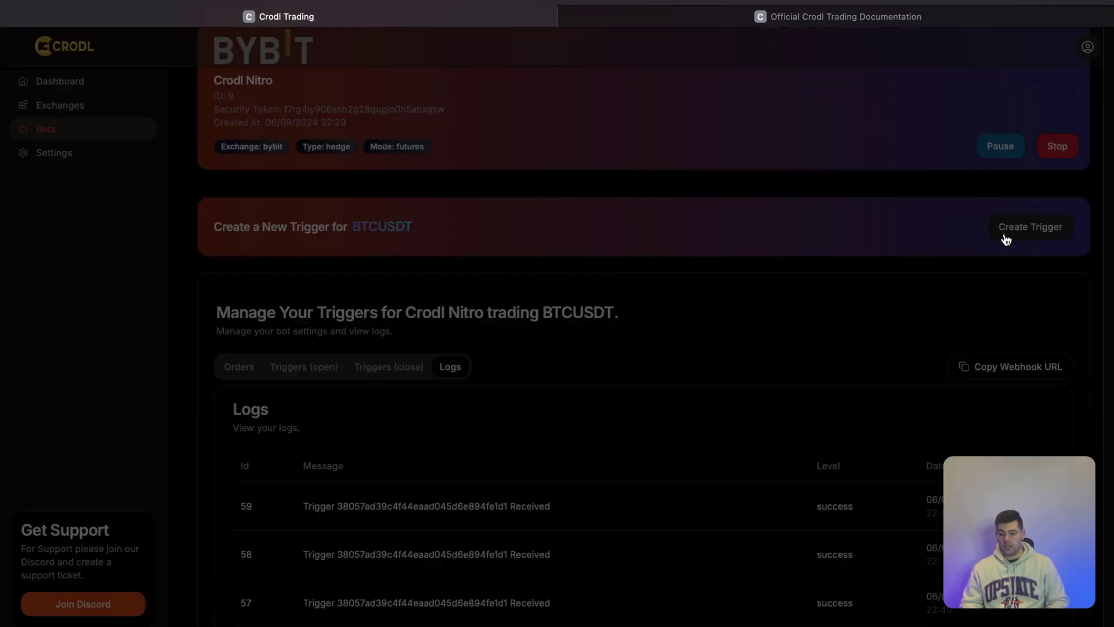
scroll(990, 346, "down", 3)
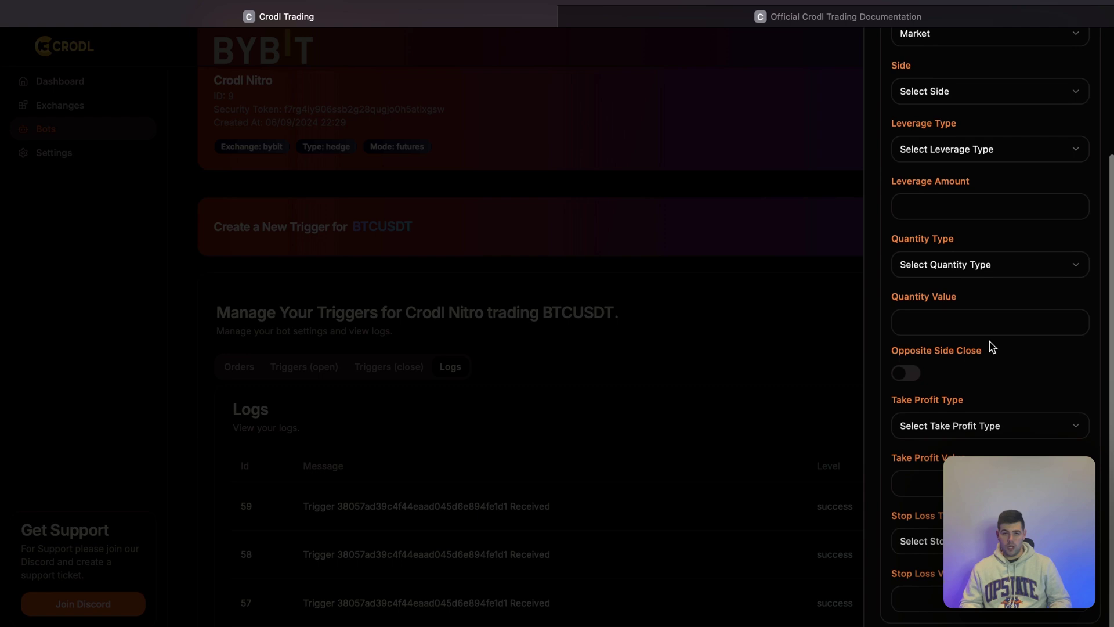
scroll(993, 347, "up", 1)
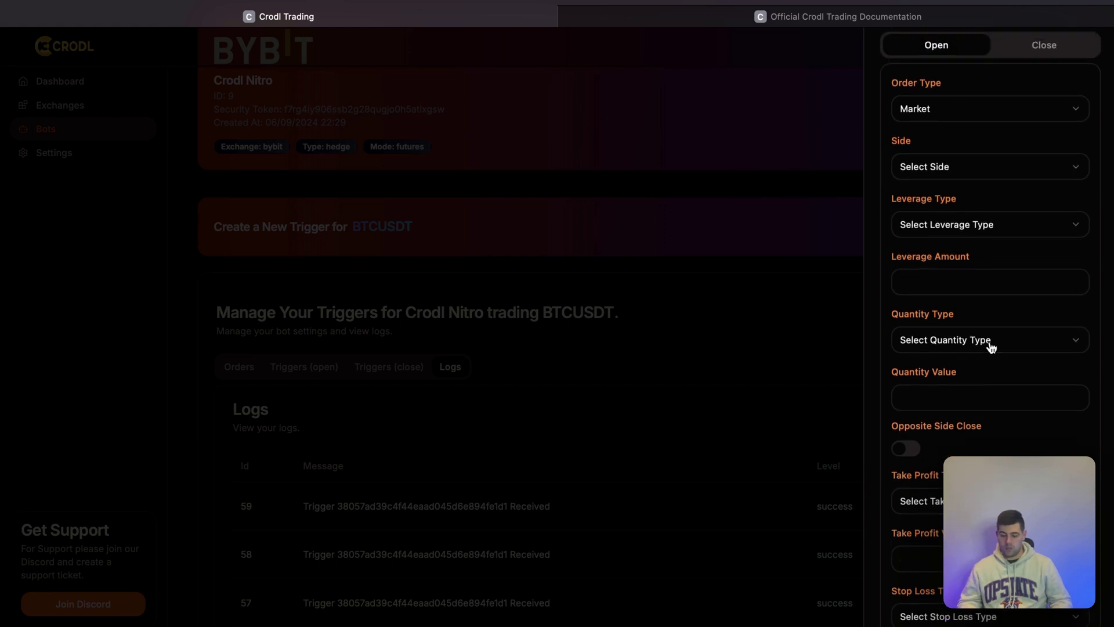
scroll(943, 441, "up", 3)
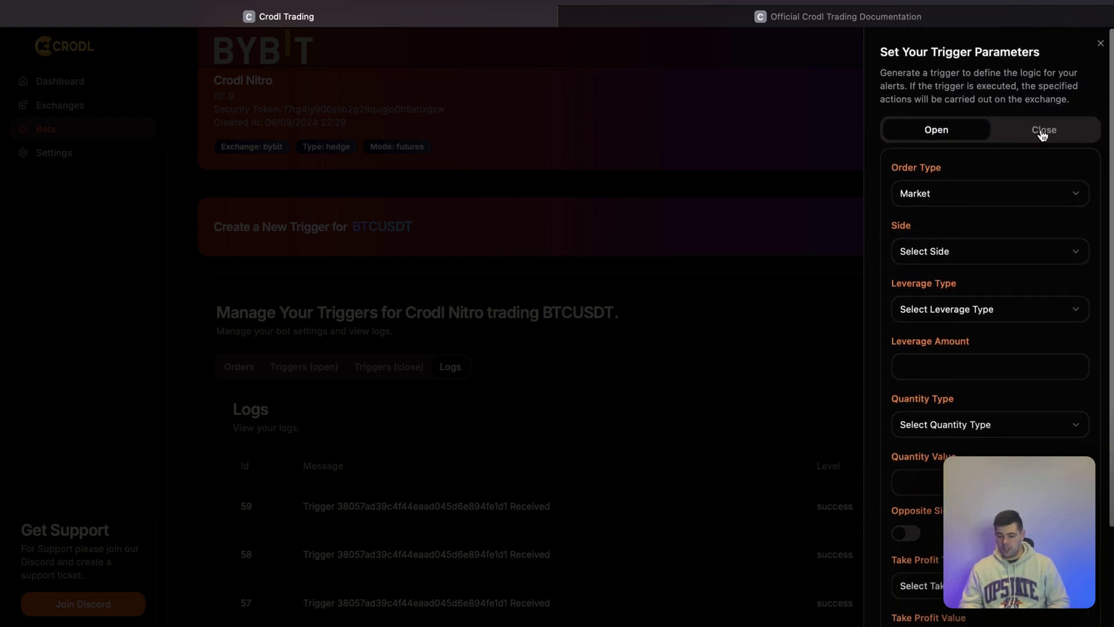
left_click(1042, 132)
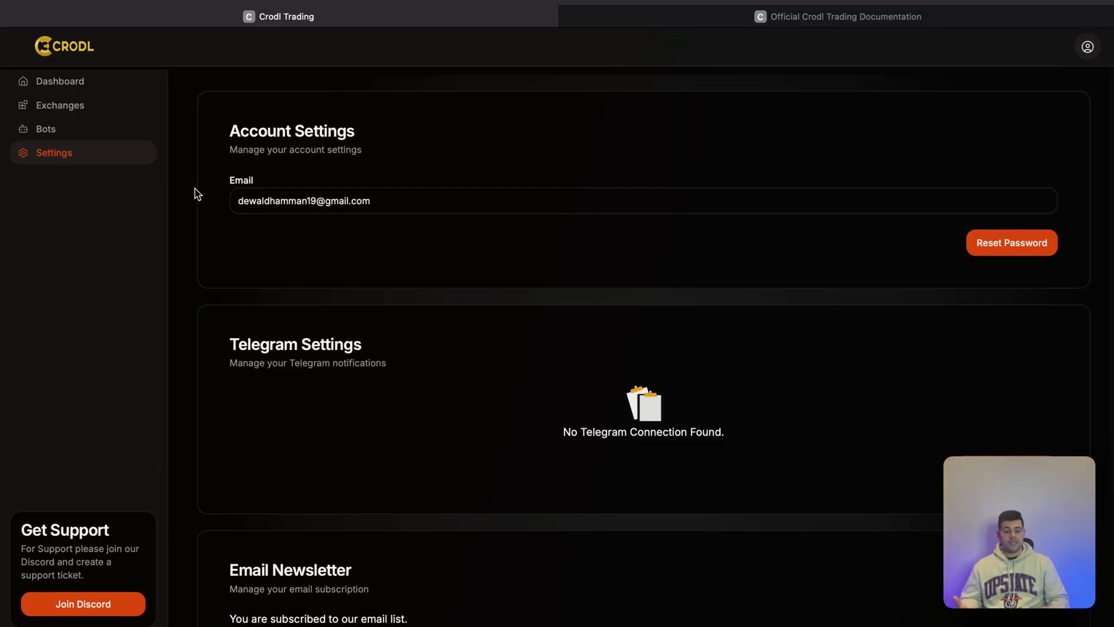
scroll(256, 296, "down", 1)
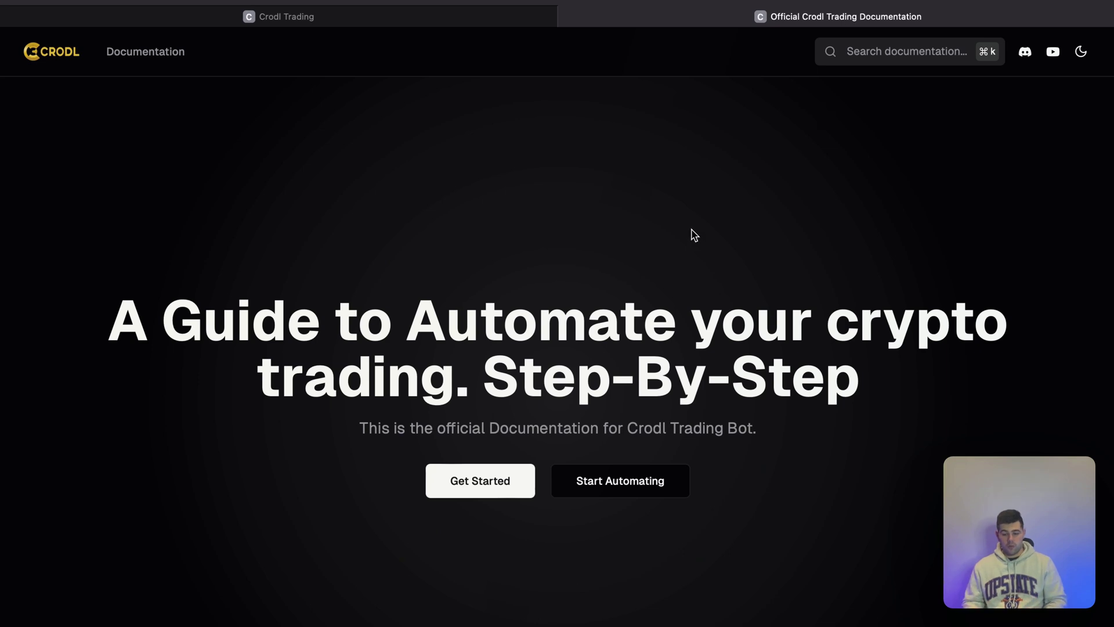
Open the Get Started introduction, then API Creation with its Blofin, Bybit, Bitget and Binance guides expanded
scroll(676, 242, "down", 1)
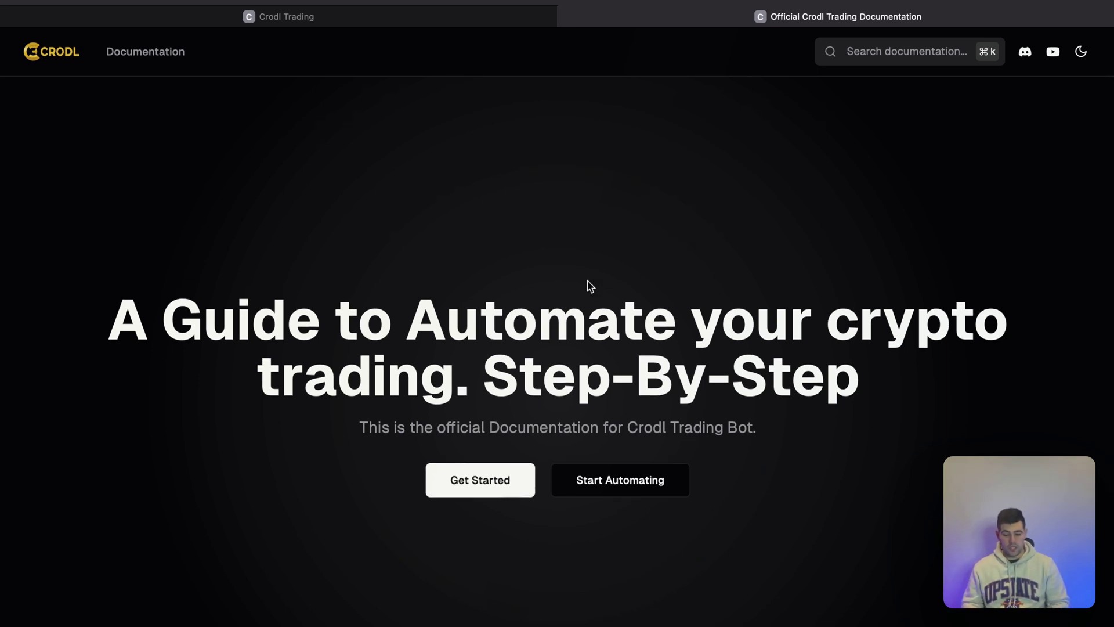
left_click(482, 479)
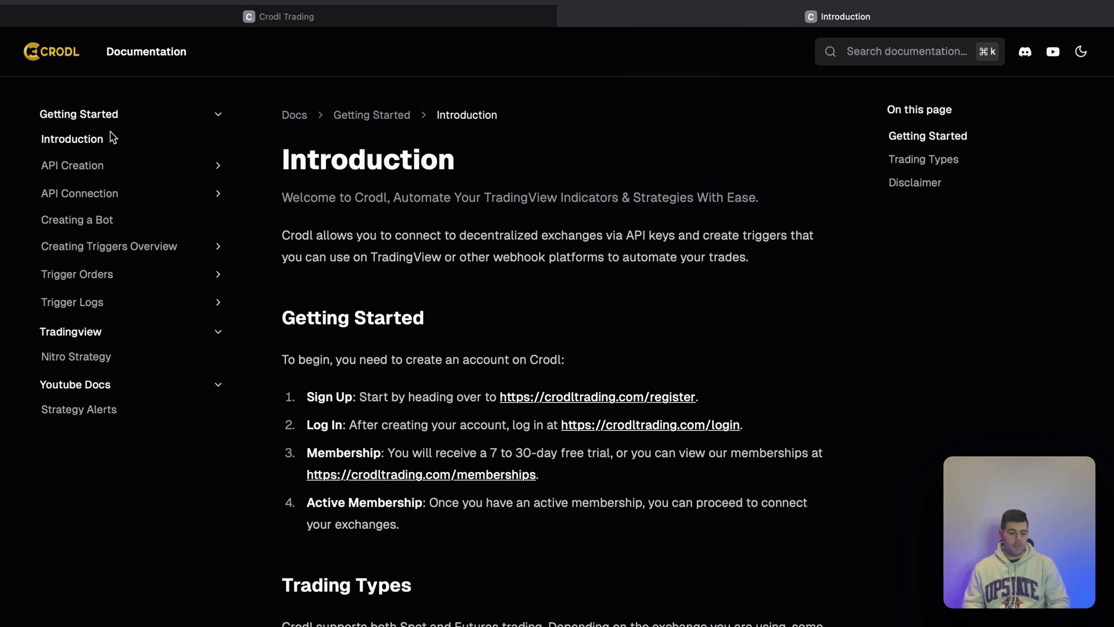
left_click(60, 168)
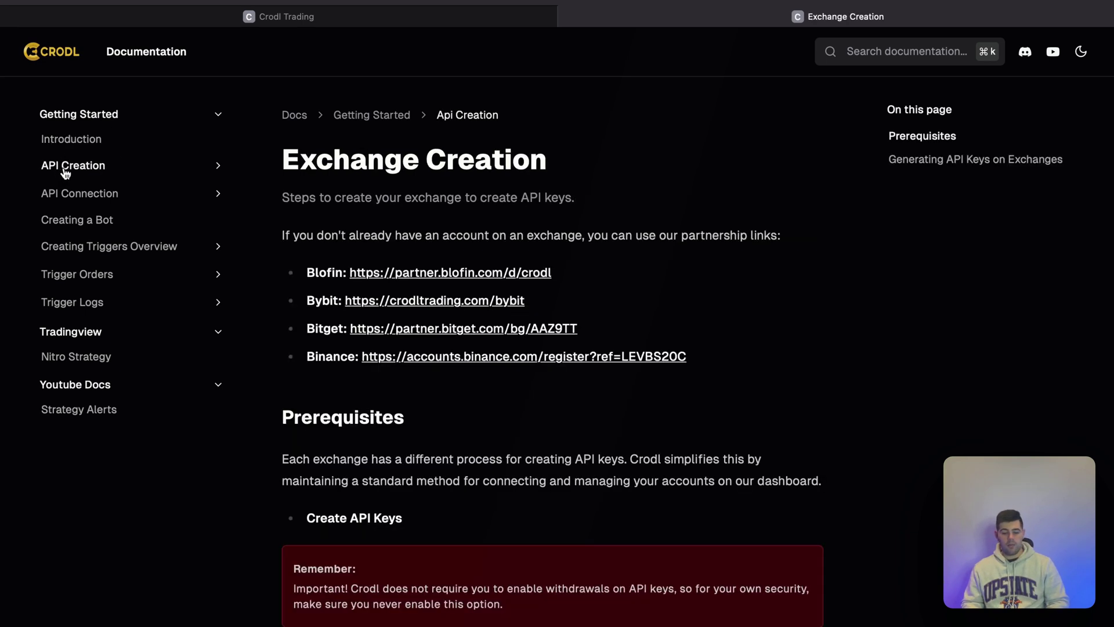
left_click(218, 168)
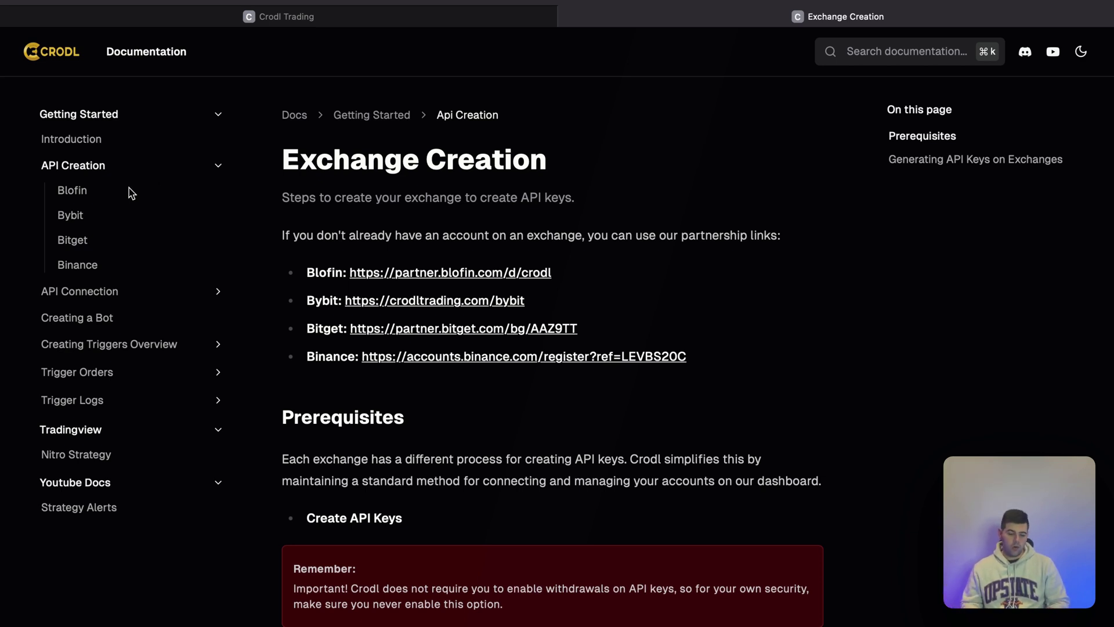
Read through the Bitget API key creation guide
left_click(72, 242)
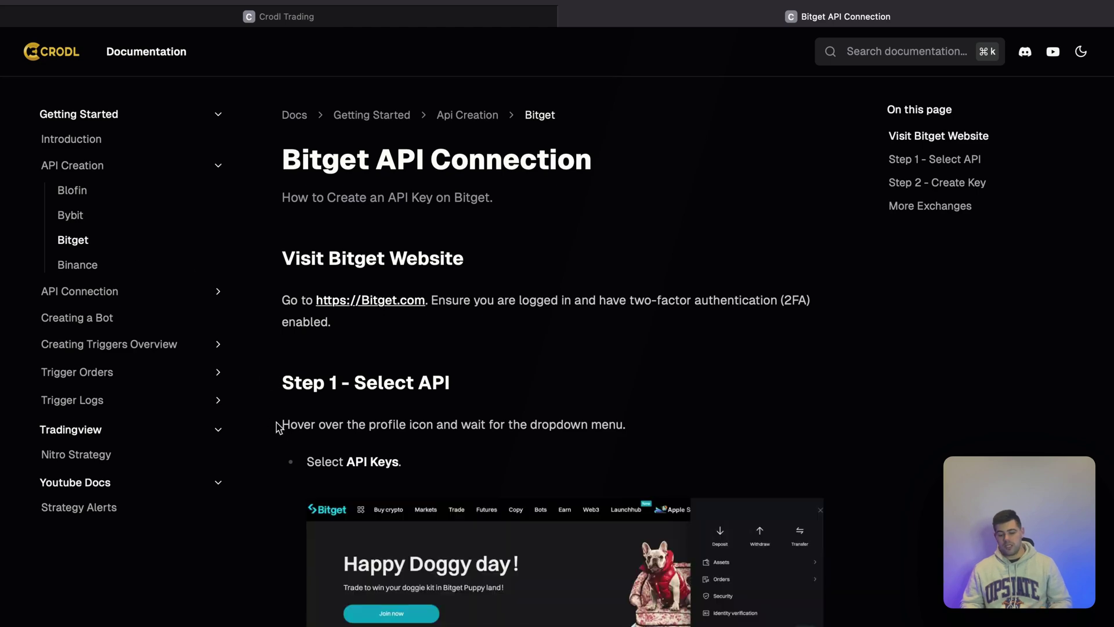
scroll(281, 433, "down", 5)
scroll(282, 433, "down", 3)
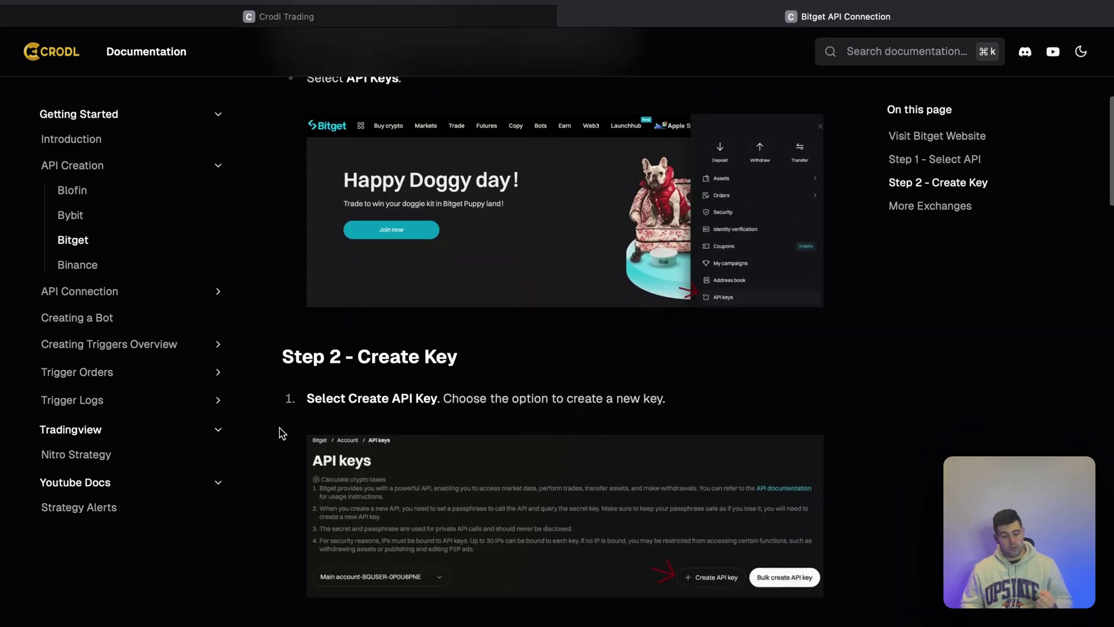
scroll(281, 433, "down", 2)
scroll(281, 433, "down", 15)
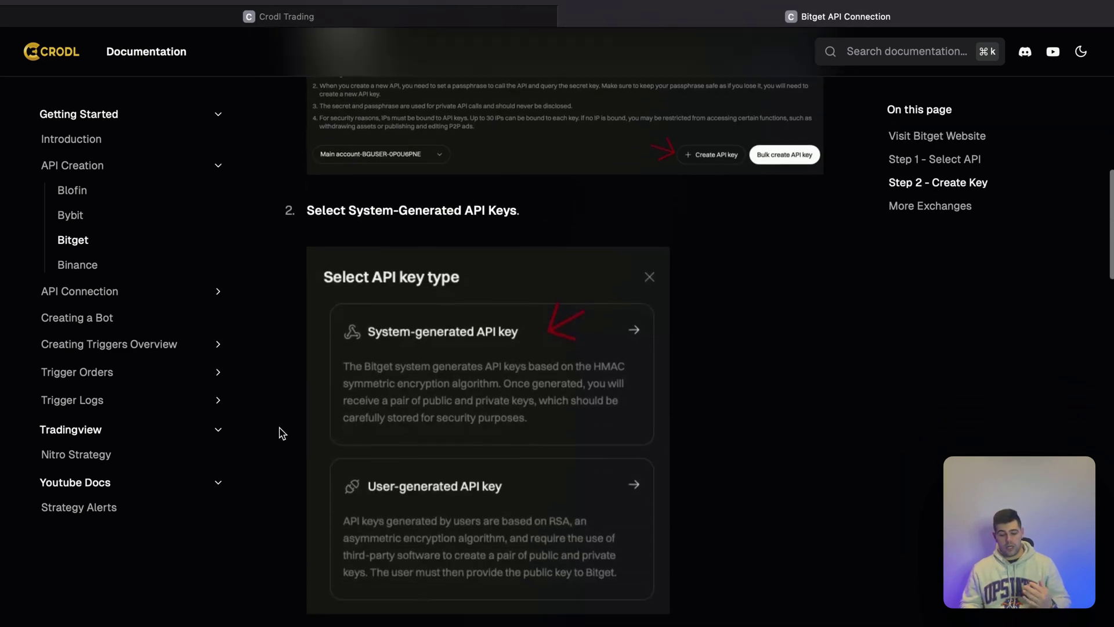
scroll(282, 433, "down", 7)
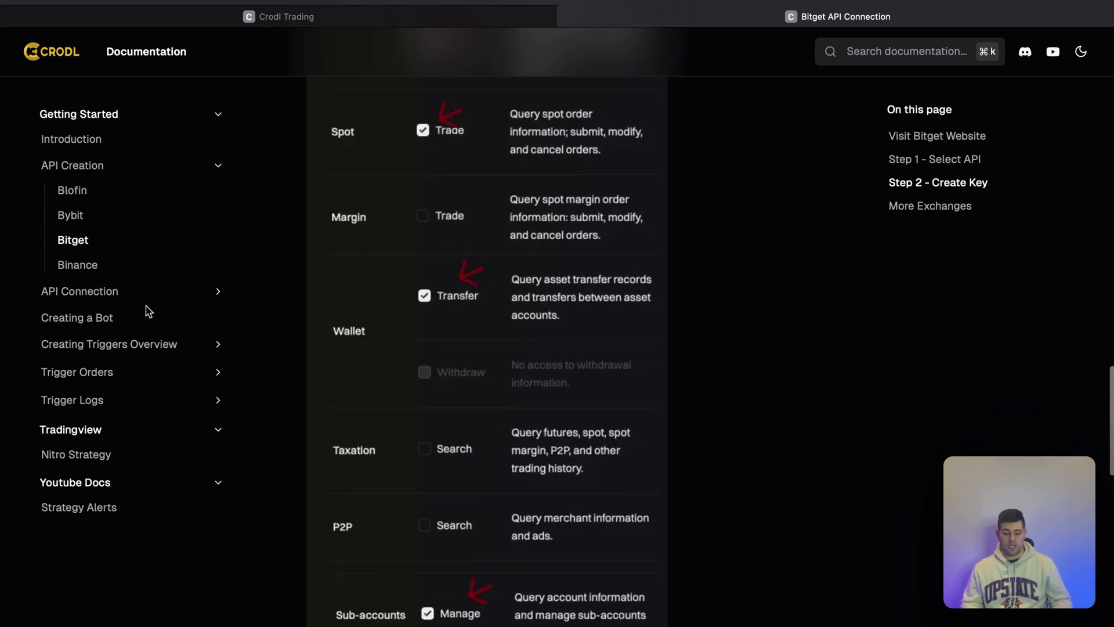
Open the Exchange Connection page with its exchange guides expanded, then the Creating a Bot guide
left_click(89, 299)
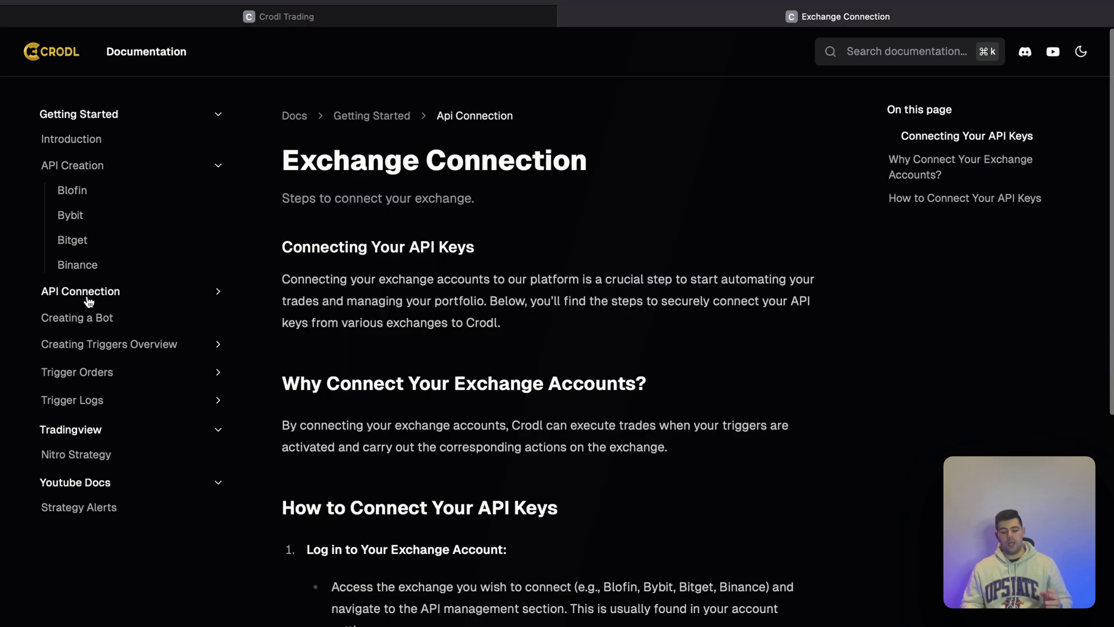
left_click(213, 295)
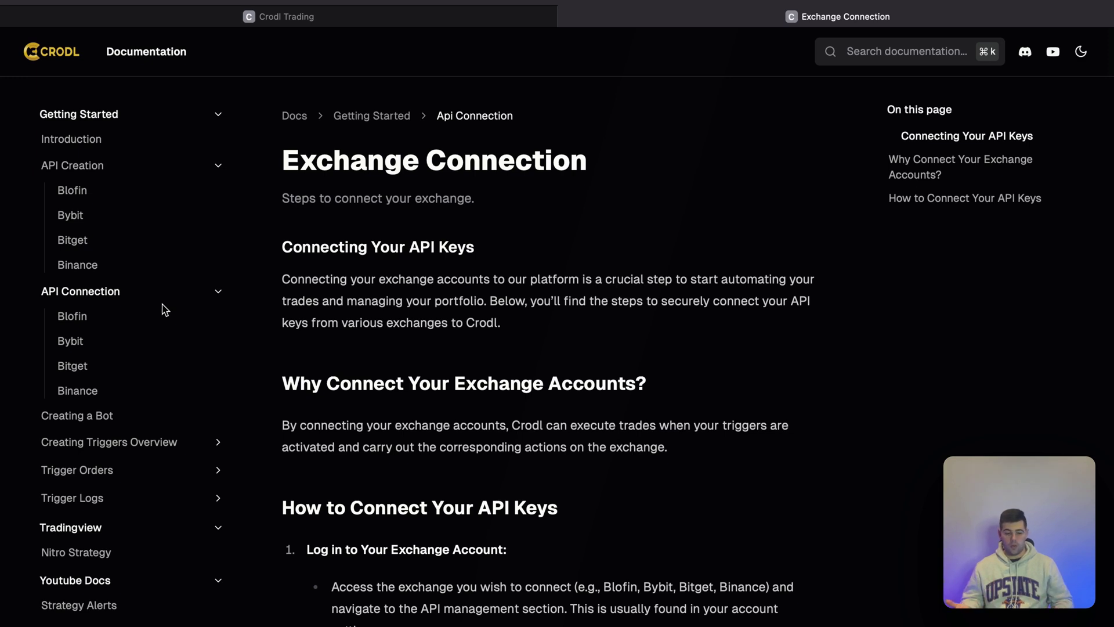
left_click(88, 422)
scroll(88, 444, "down", 2)
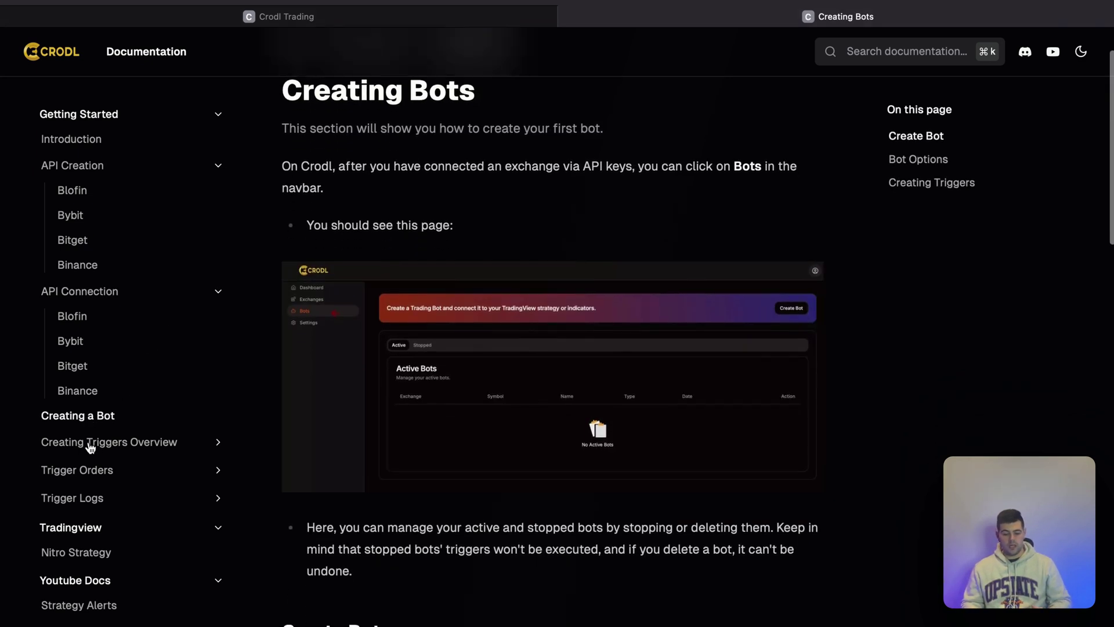
Expand the Creating Triggers Overview pages and open the Nitro Strategy guide
left_click(79, 445)
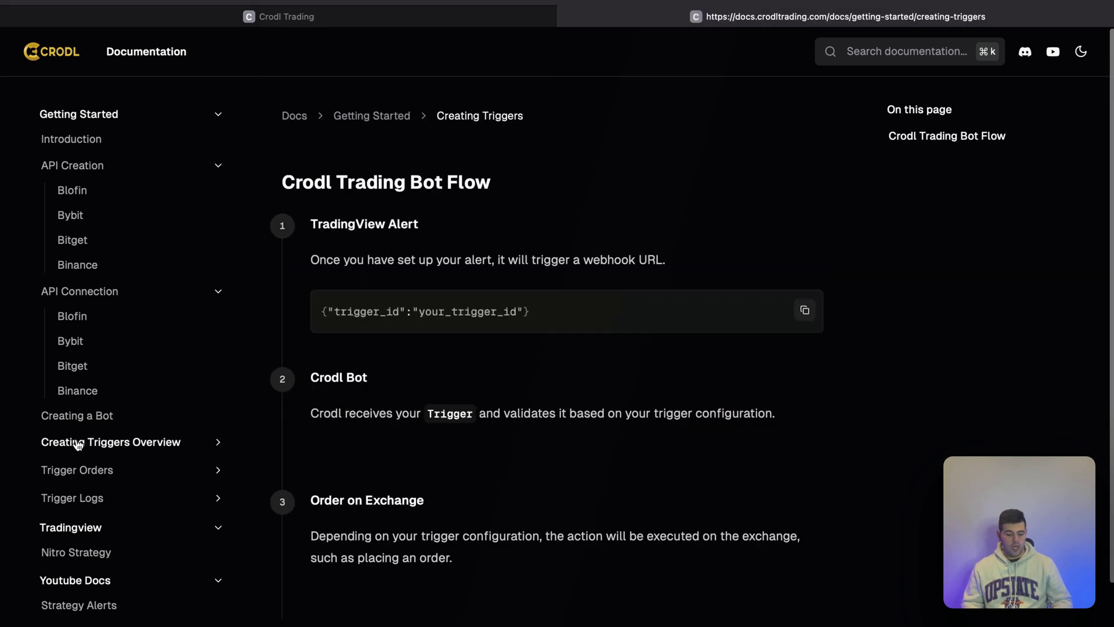
left_click(219, 444)
scroll(215, 450, "down", 2)
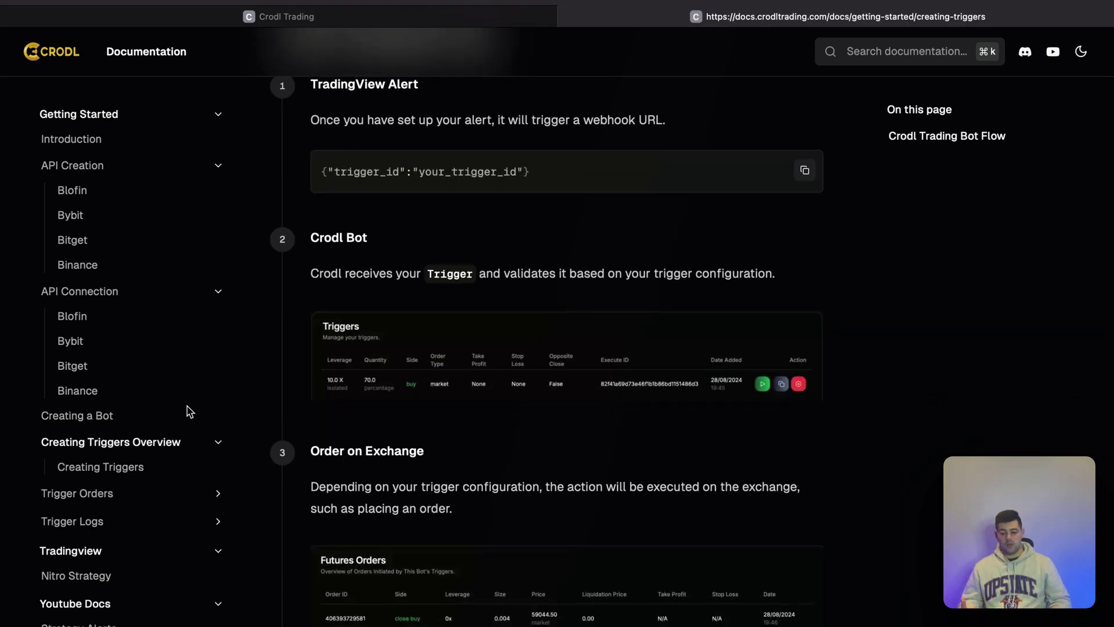
left_click(71, 576)
scroll(348, 499, "down", 2)
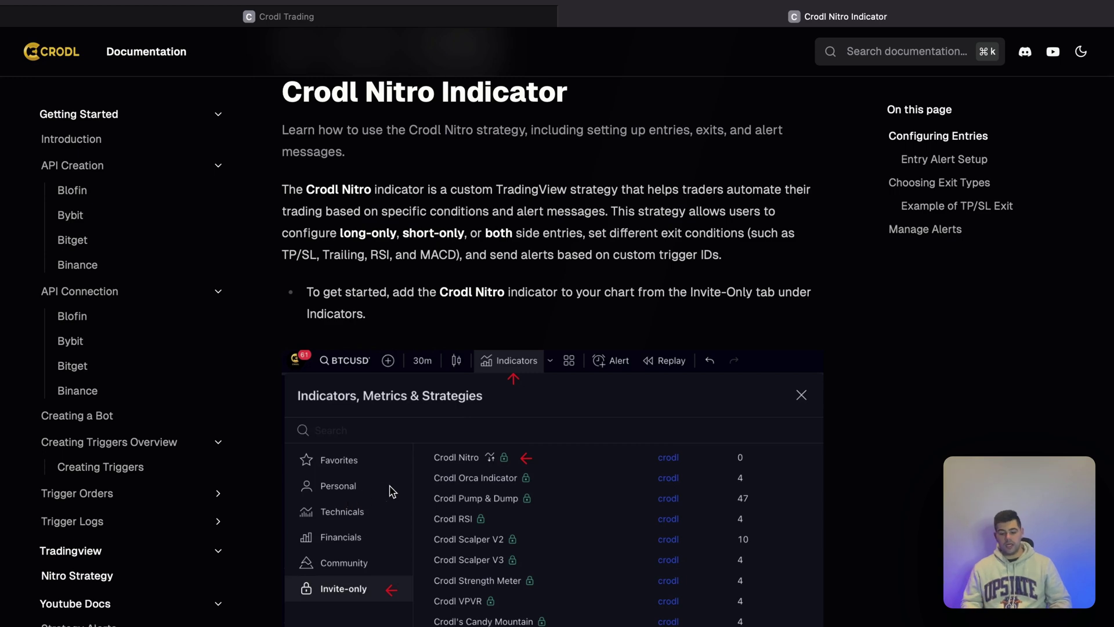
Scroll through the Crodl Nitro Indicator guide page
scroll(486, 474, "down", 4)
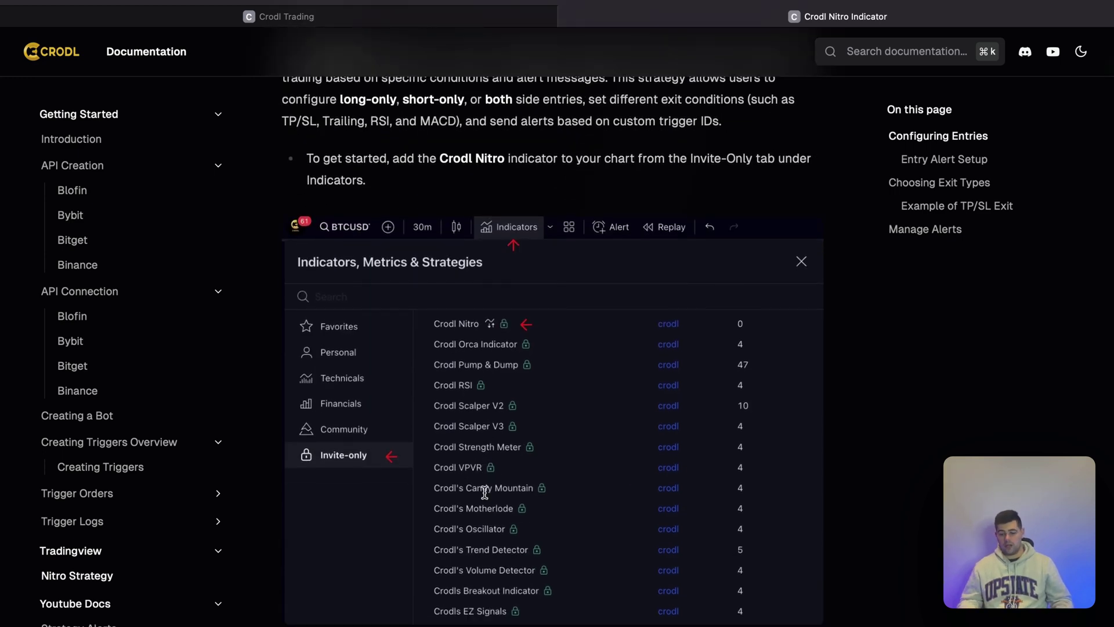
scroll(485, 493, "down", 3)
scroll(485, 498, "down", 12)
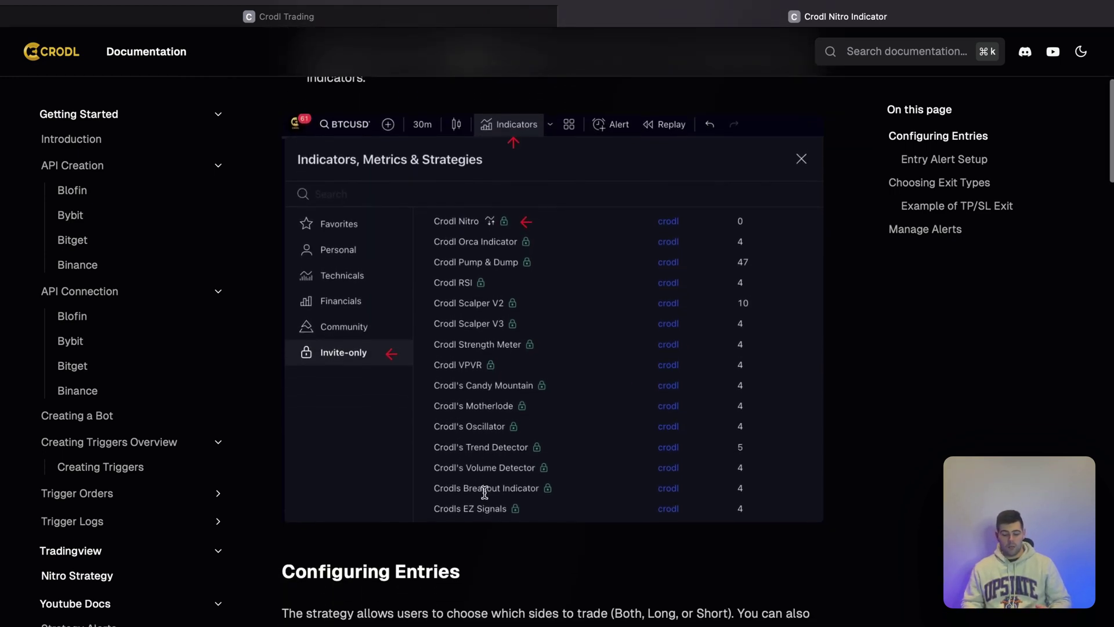
scroll(486, 498, "down", 15)
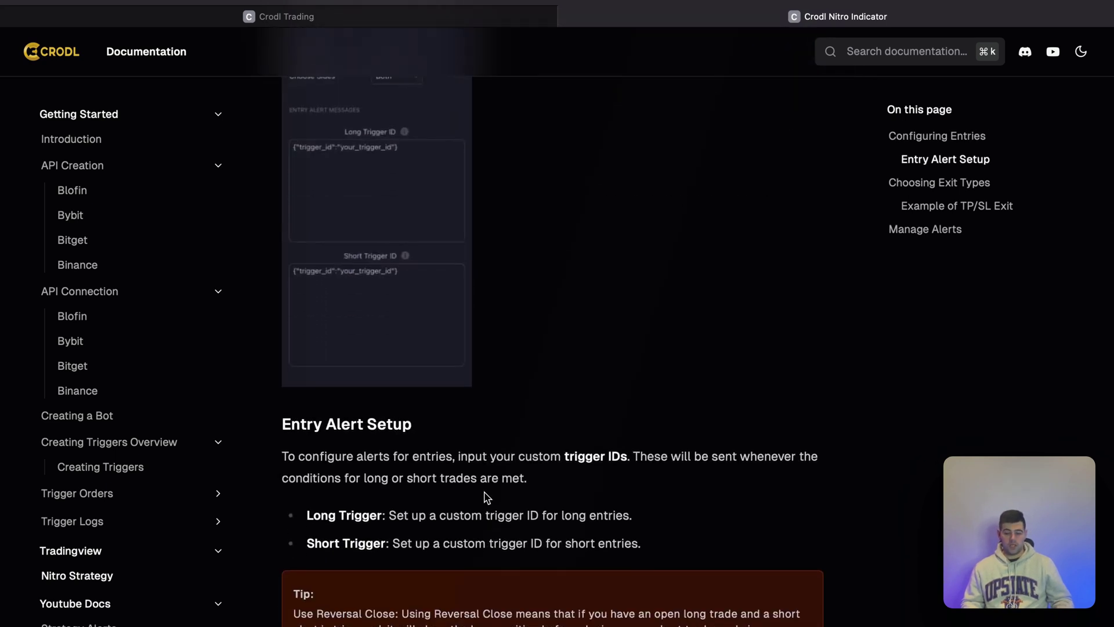
scroll(486, 494, "up", 1)
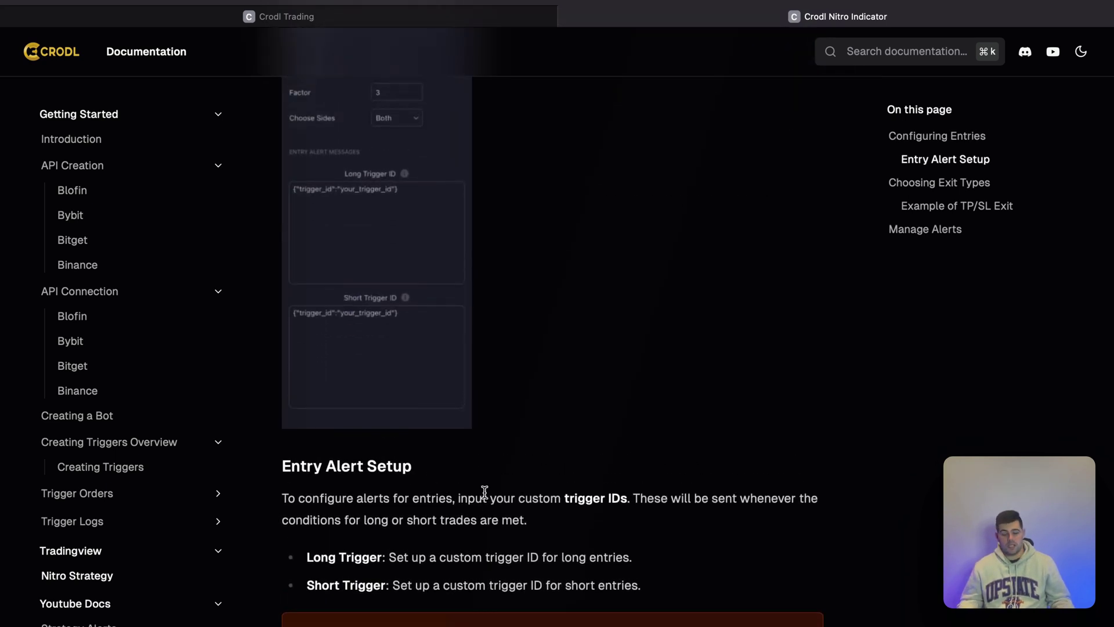
Open the Strategy Alerts page and scroll through its video and code snippets
left_click(75, 624)
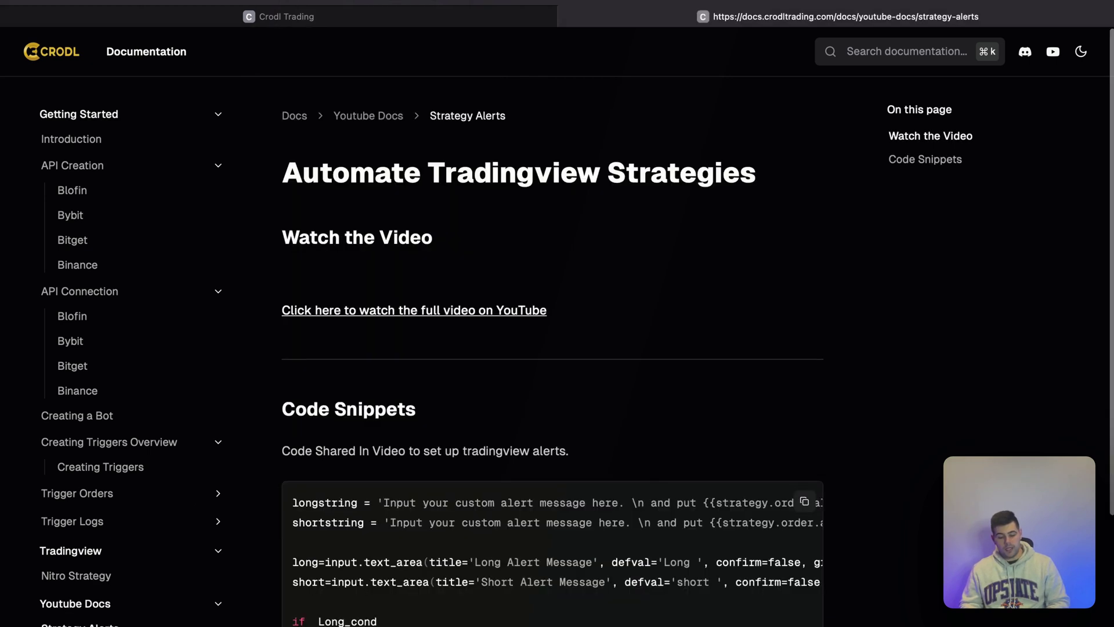
scroll(377, 487, "down", 3)
scroll(379, 487, "down", 5)
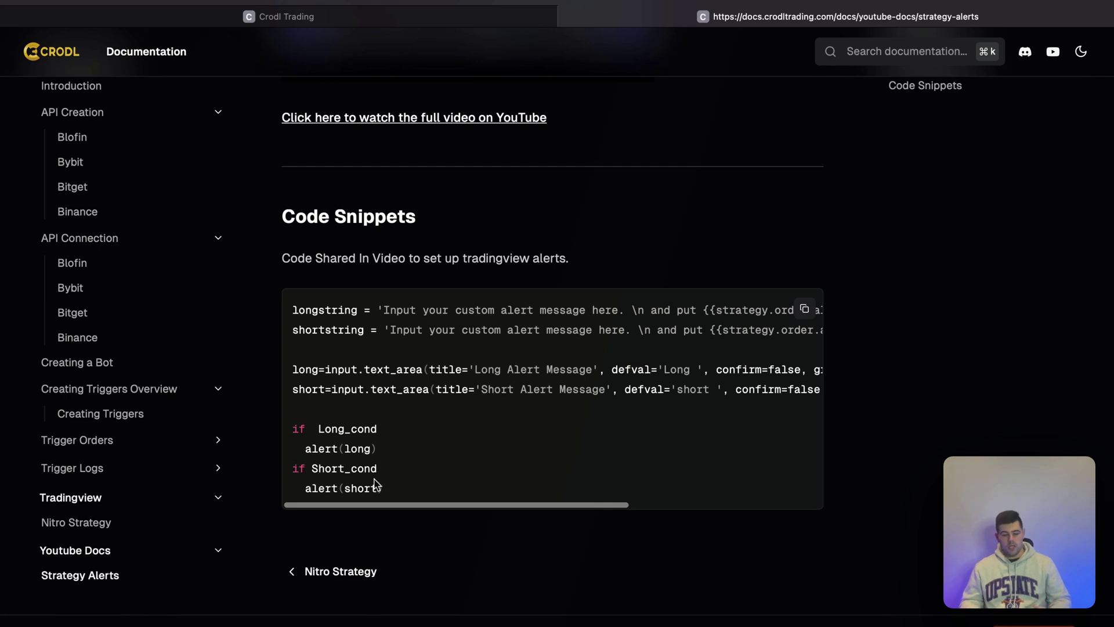
scroll(157, 300, "up", 7)
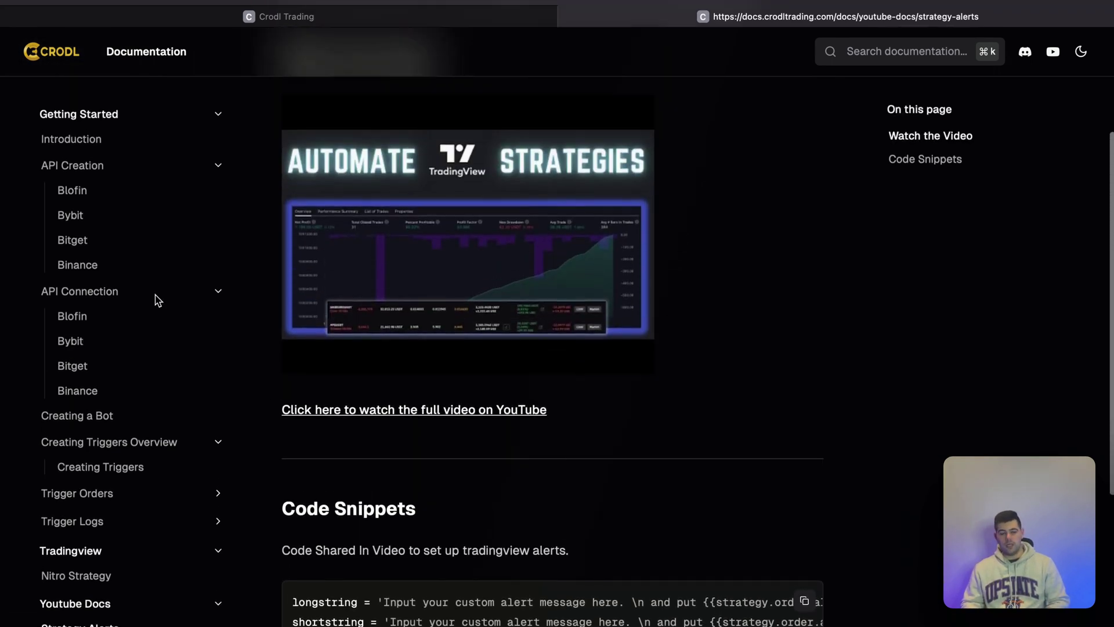